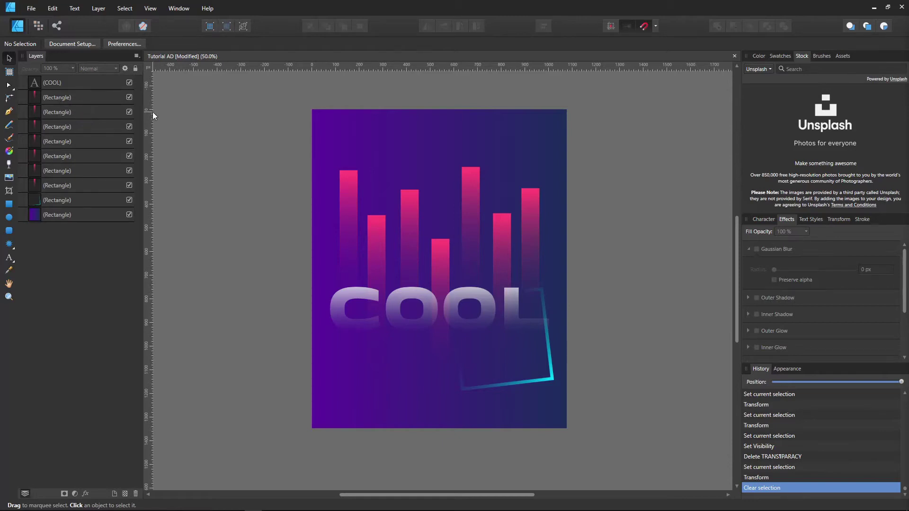
Select the seven bar rectangles in the Layers panel, group them with Ctrl+G, and deselect.
click(67, 97)
shift+click(64, 186)
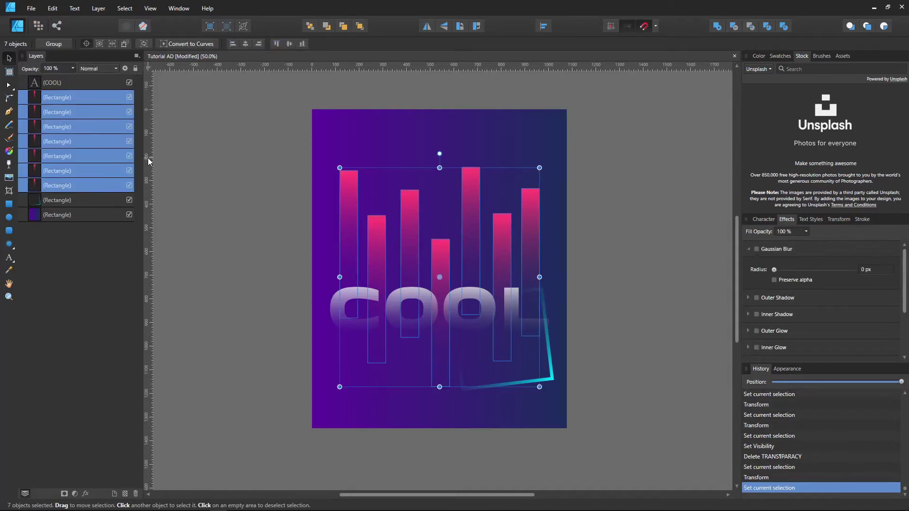
key(ctrl+g)
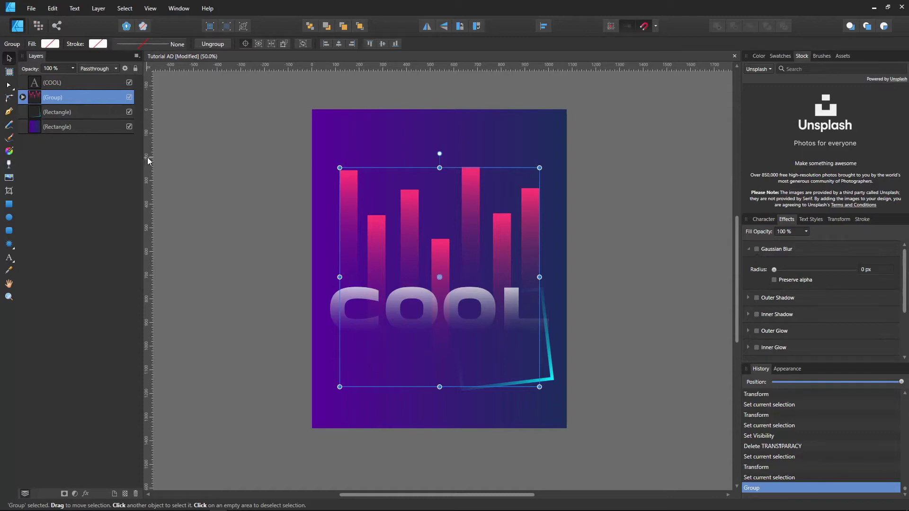
click(171, 155)
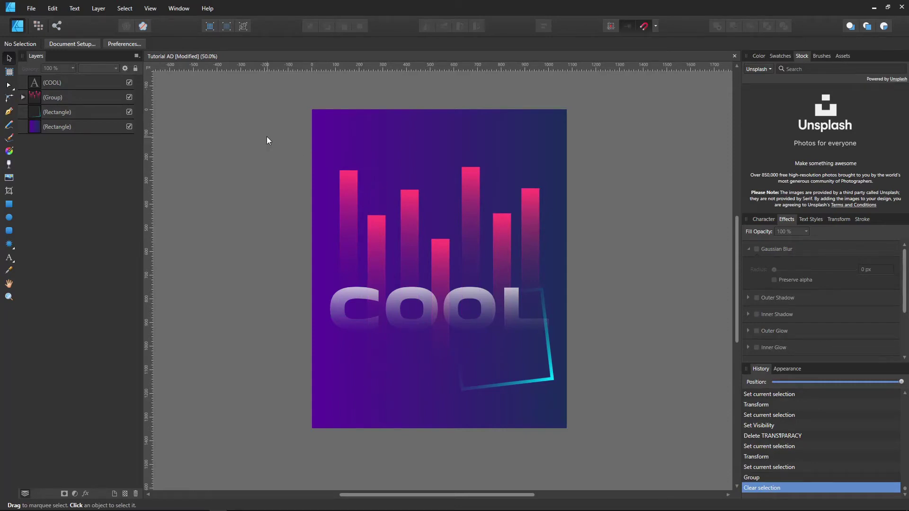
Create a new 1080 × 1350 px document from the IG Portrait preset.
click(29, 8)
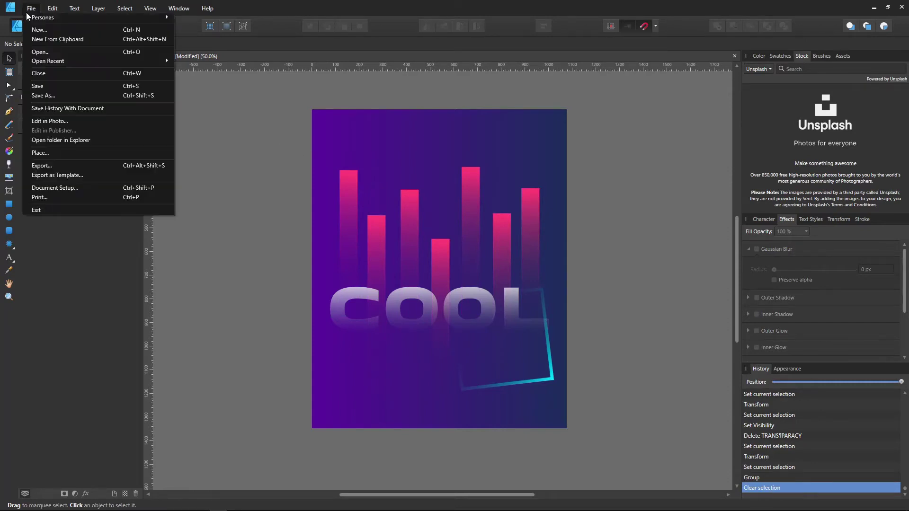
click(28, 29)
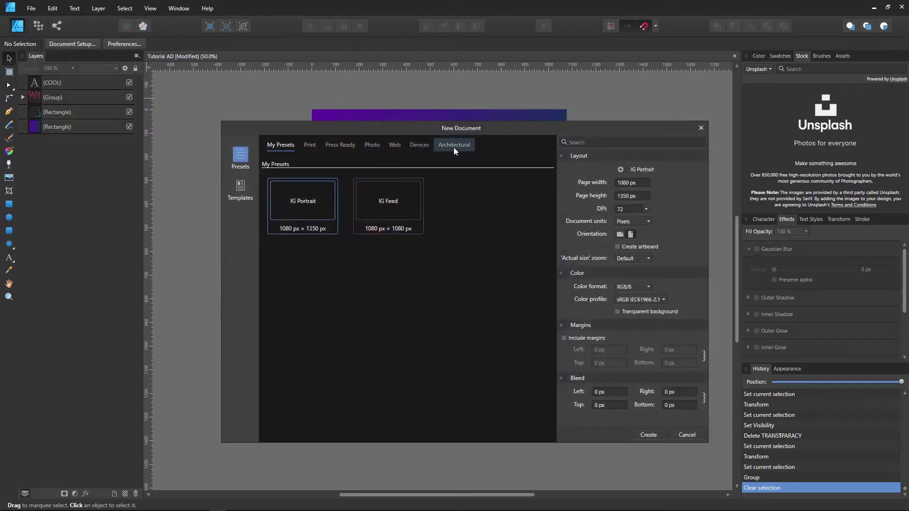
click(660, 433)
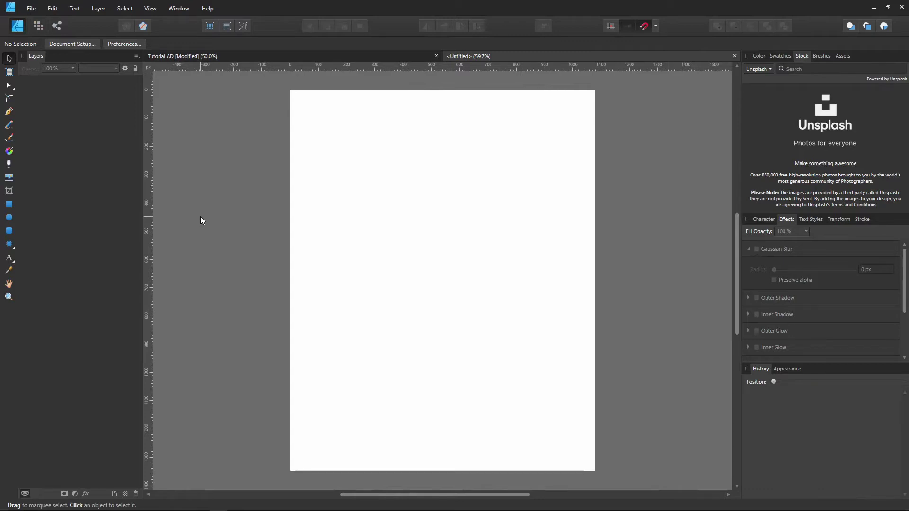
Draw a rectangle covering the whole page and give it a linear gradient fill.
key(m)
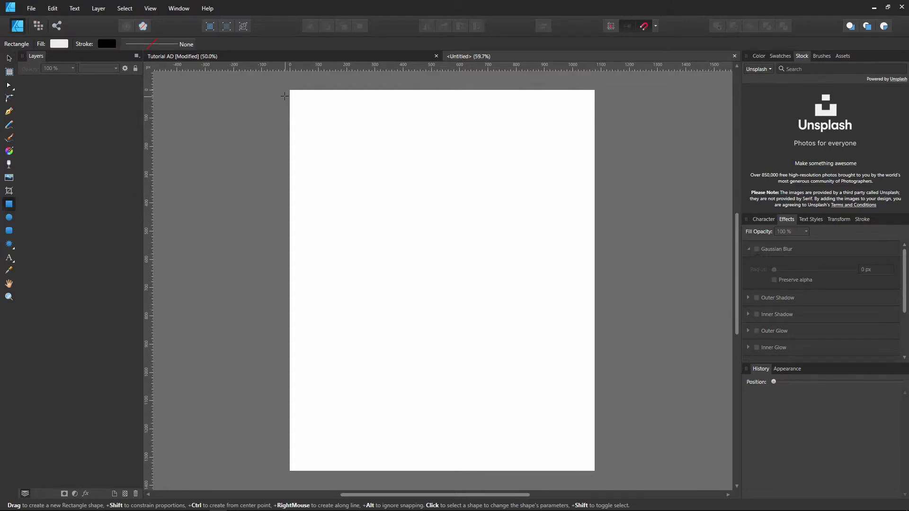
drag(290, 90, 595, 472)
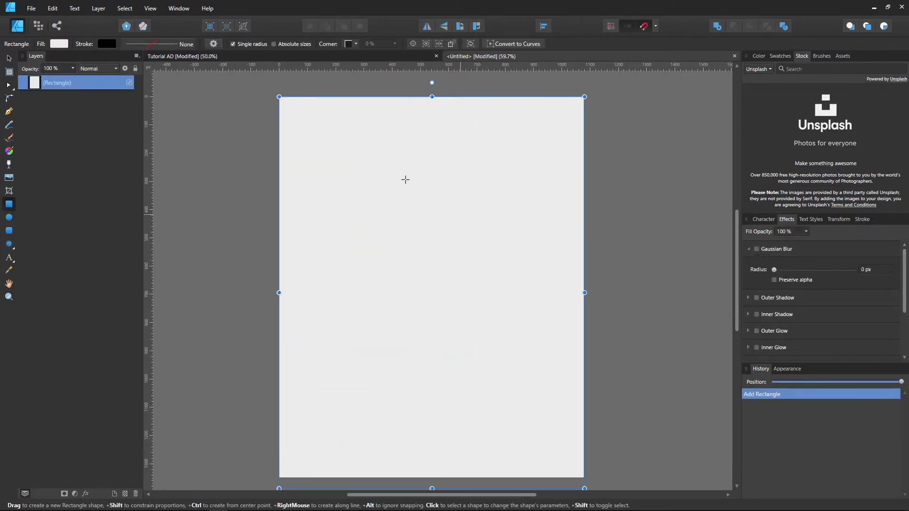
click(59, 44)
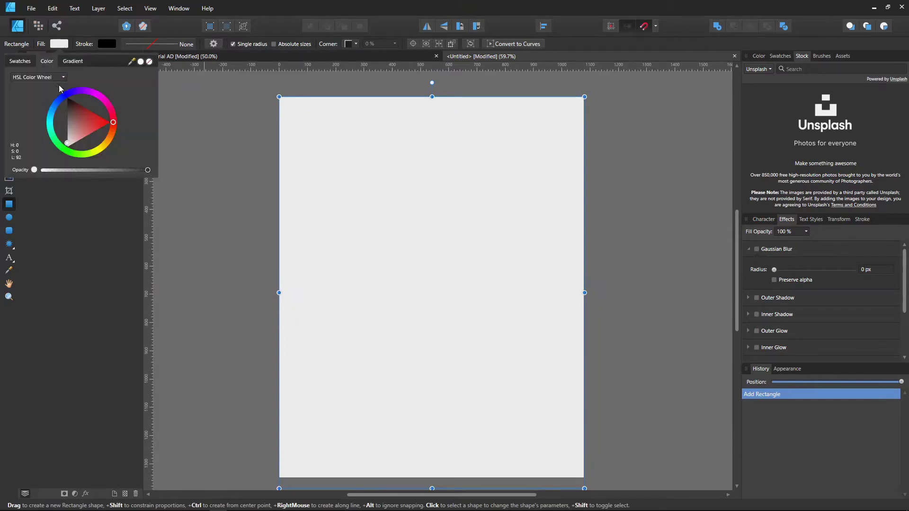
click(73, 63)
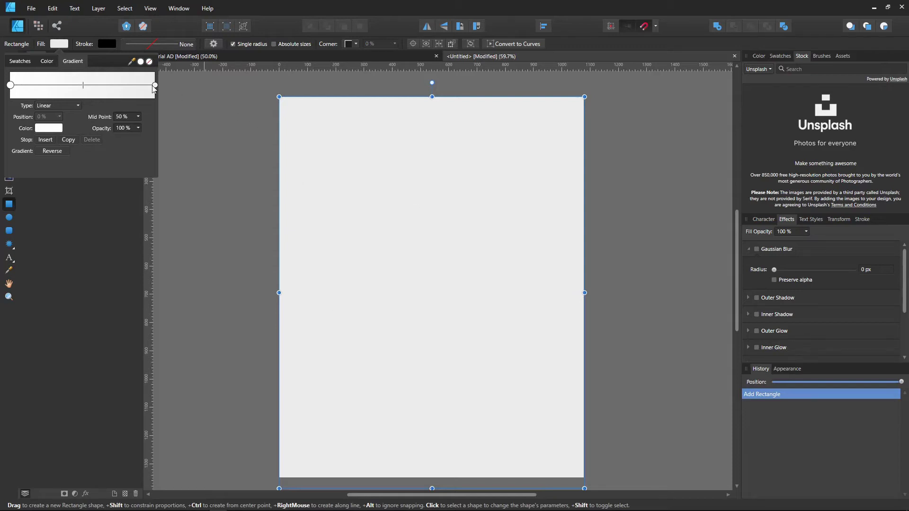
click(10, 86)
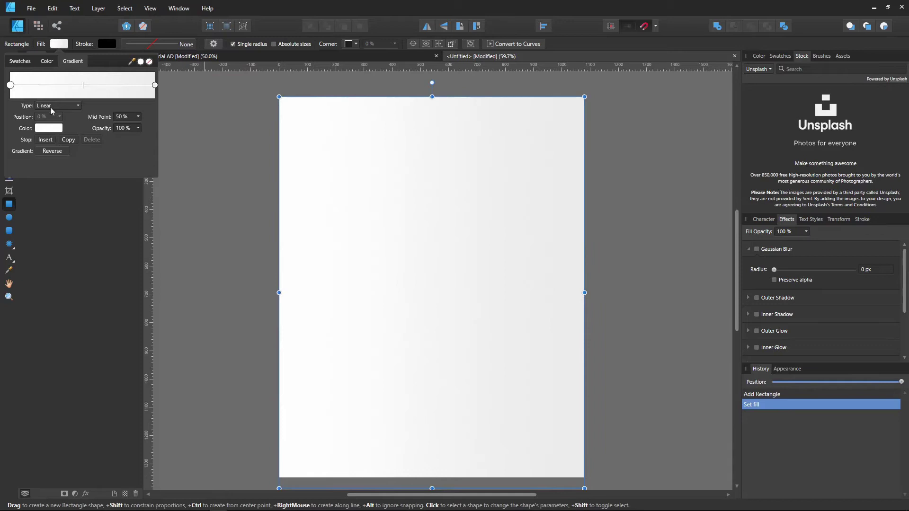
Set the gradient's left stop to hot pink and right stop to soft orange, then deselect.
click(53, 127)
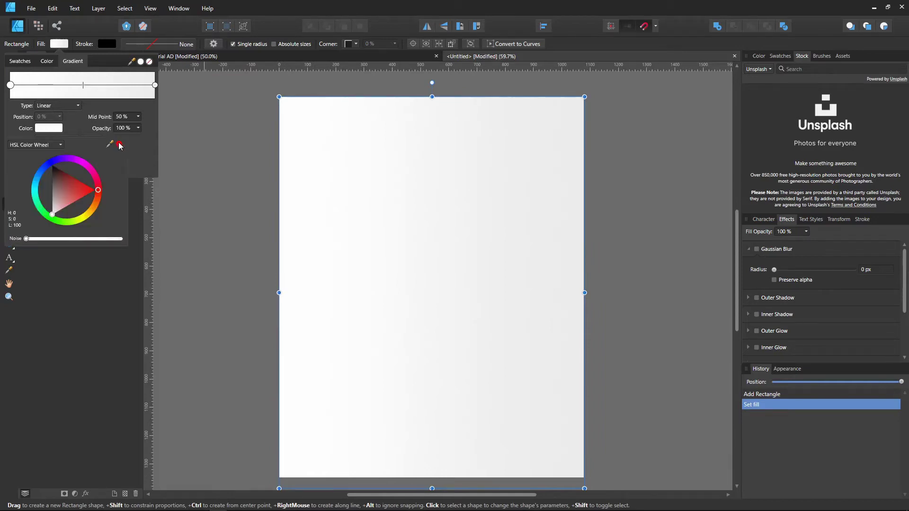
click(97, 167)
click(154, 85)
click(94, 212)
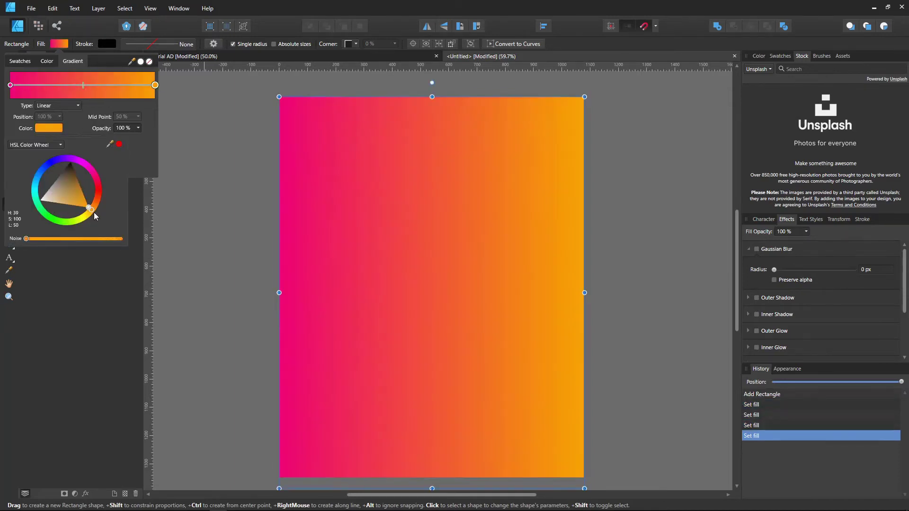
click(97, 202)
drag(98, 202, 97, 199)
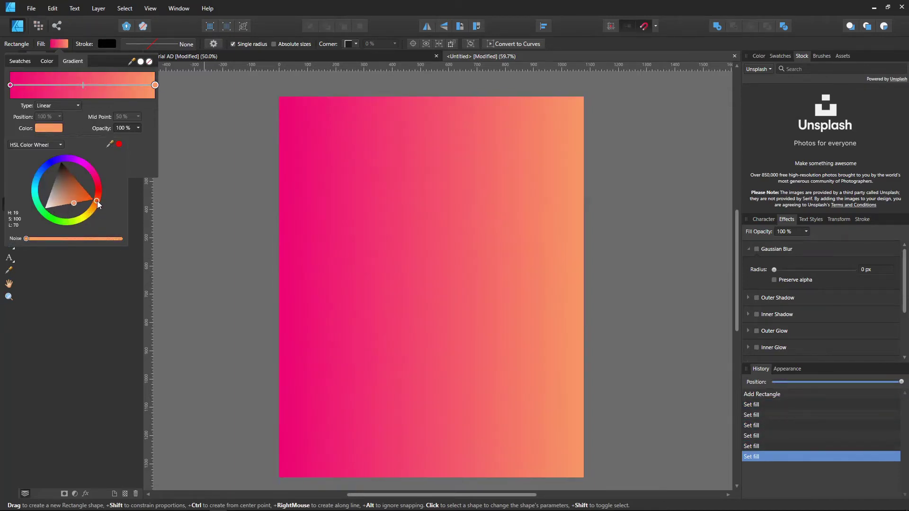
click(97, 201)
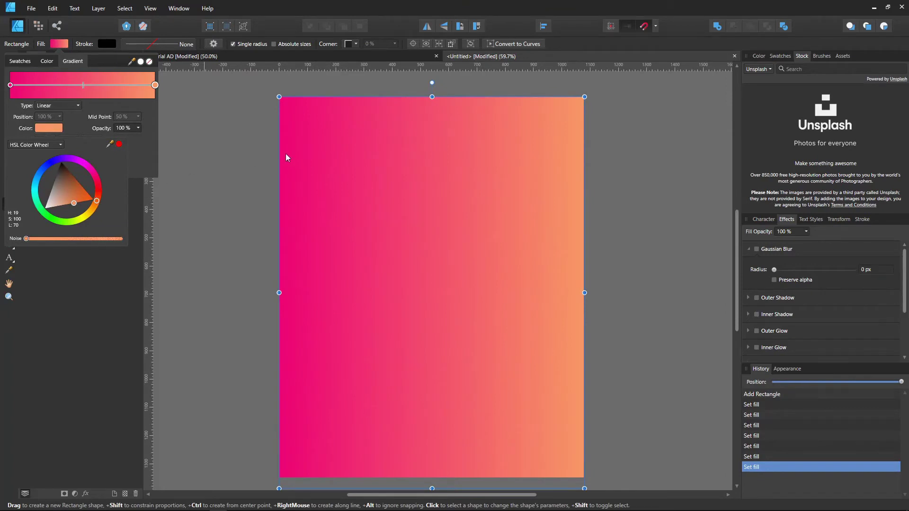
click(175, 87)
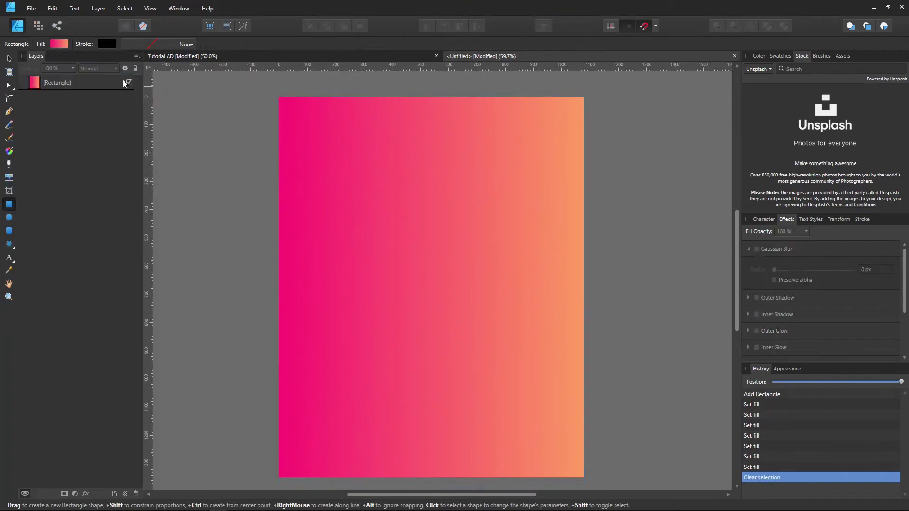
click(9, 57)
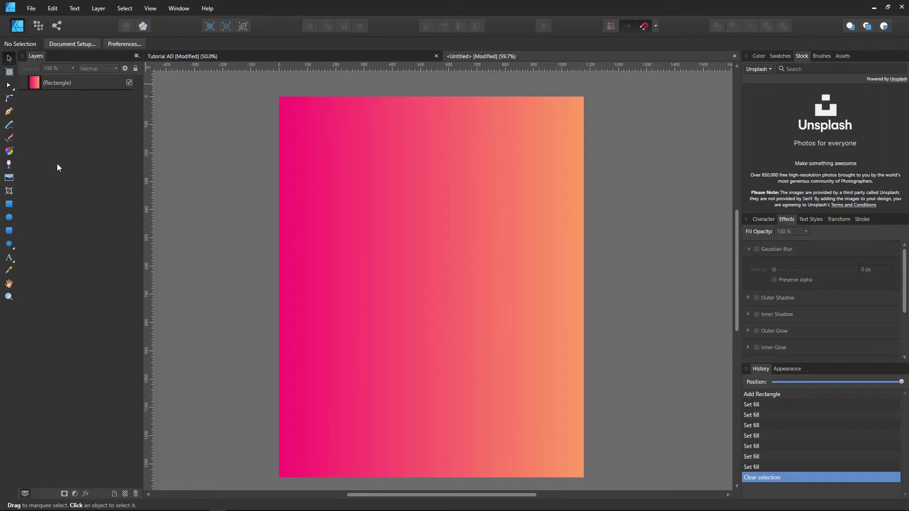
Draw a thin wide bar near the page top, fill it solid white, and nudge it lower.
click(9, 205)
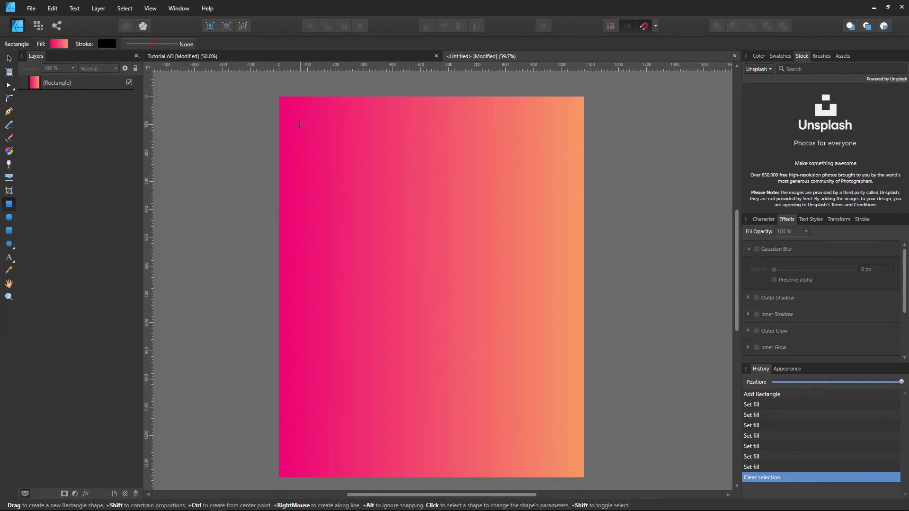
drag(299, 125, 507, 146)
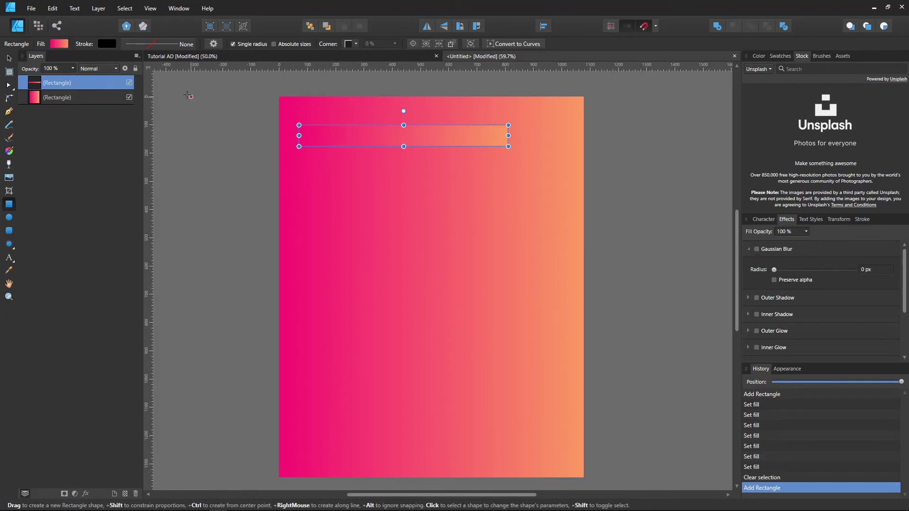
click(61, 45)
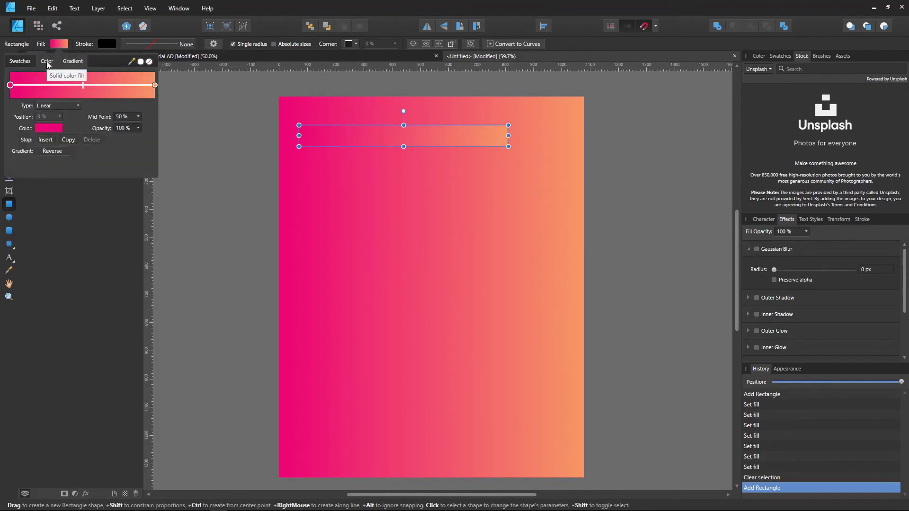
click(47, 62)
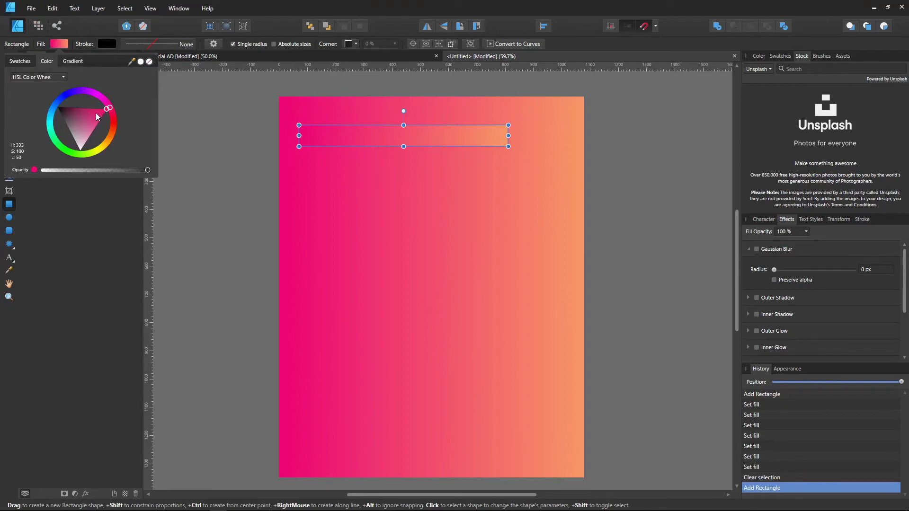
drag(95, 113, 75, 169)
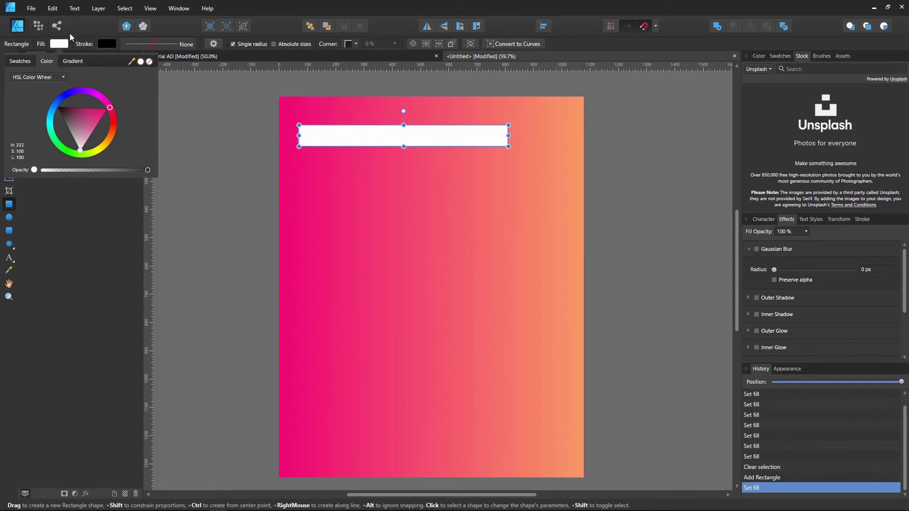
click(8, 58)
drag(395, 135, 422, 152)
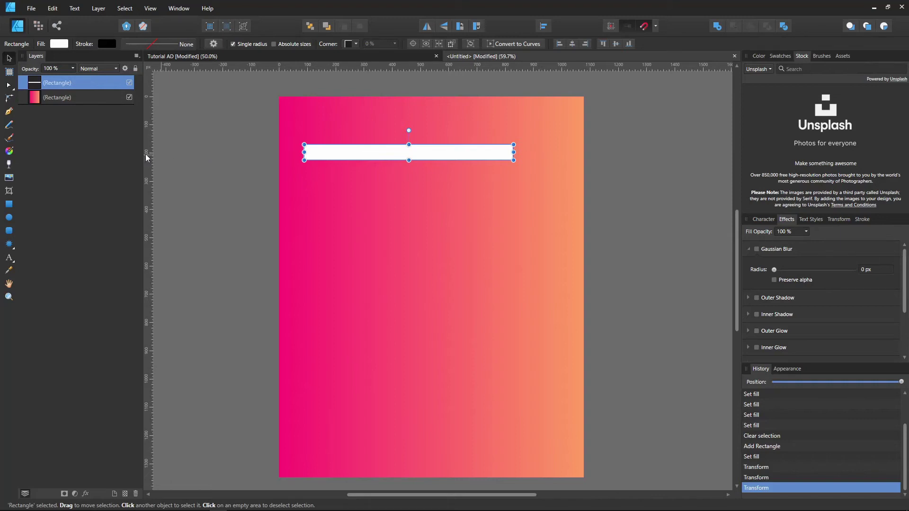
Apply a left-to-right transparency gradient across the white bar and deselect to preview.
click(9, 163)
click(315, 153)
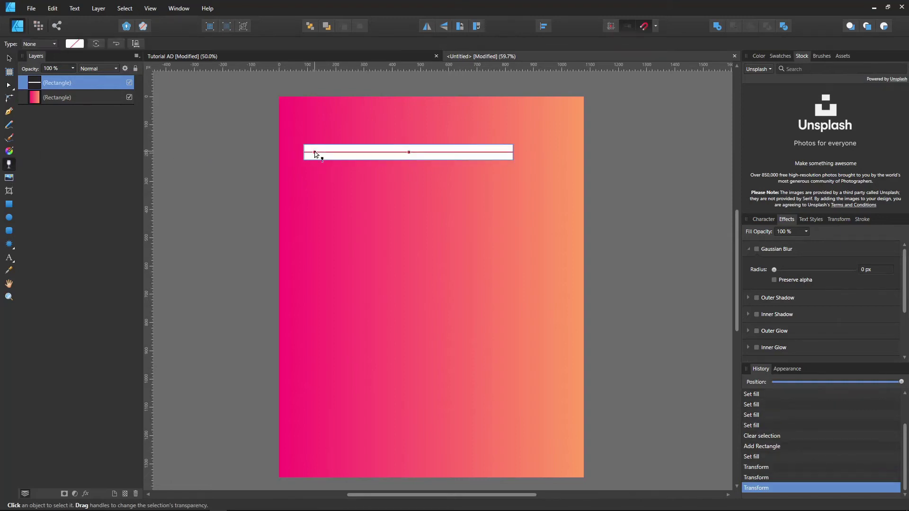
mouse_move(314, 152)
mouse_down()
mouse_move(548, 155)
mouse_move(513, 152)
mouse_up()
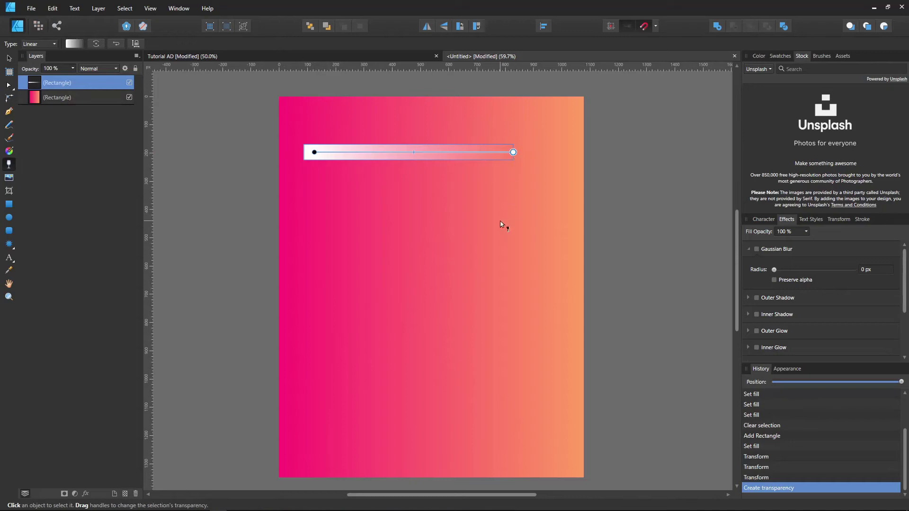
click(10, 57)
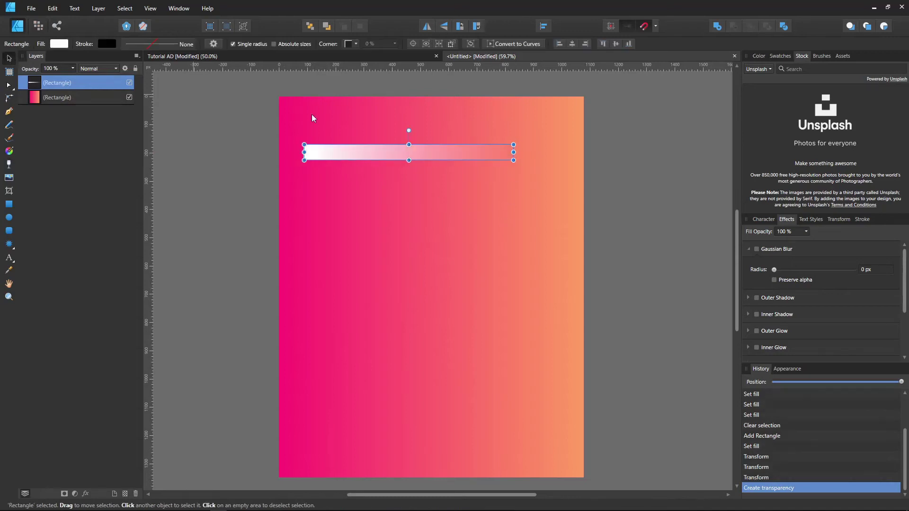
click(635, 163)
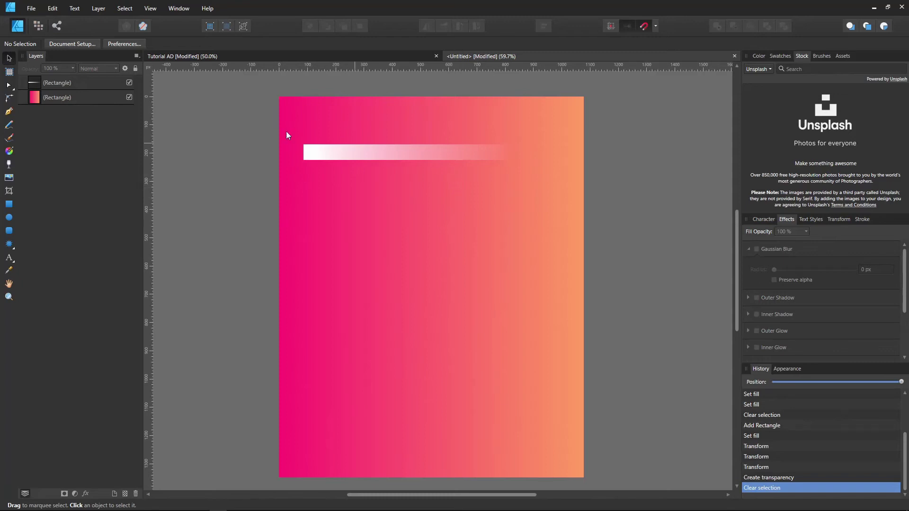
Nudge the bar slightly, drag the fade midpoint left so it fades sooner, and deselect.
drag(311, 159, 316, 163)
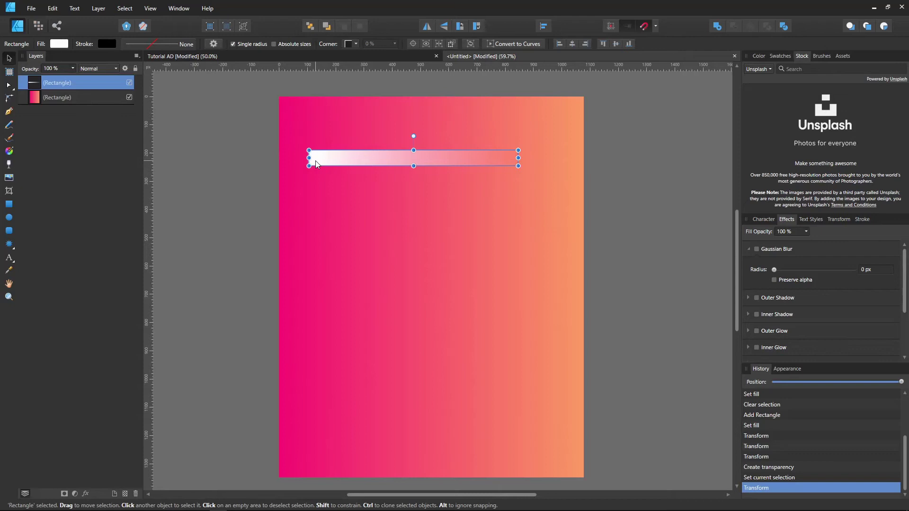
click(9, 164)
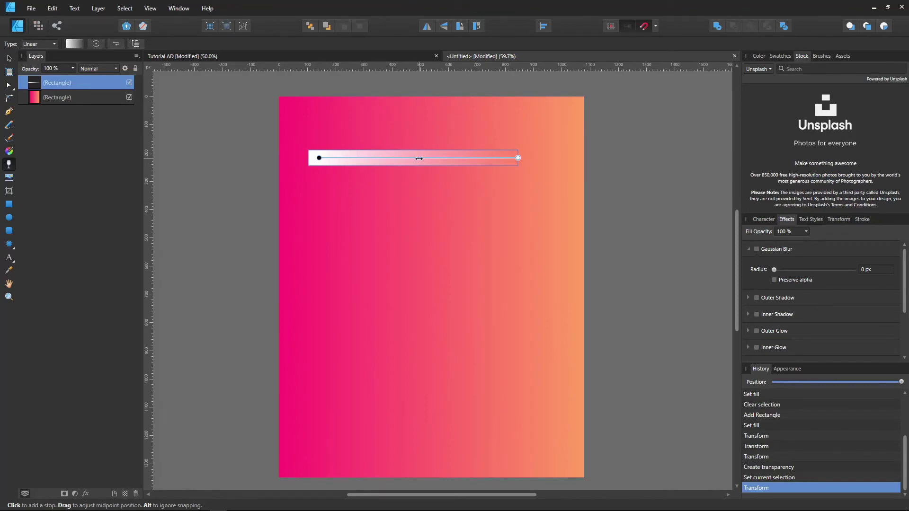
mouse_move(419, 159)
mouse_down()
mouse_move(366, 162)
mouse_move(501, 160)
mouse_move(327, 167)
mouse_move(395, 158)
mouse_move(330, 158)
mouse_up()
click(657, 176)
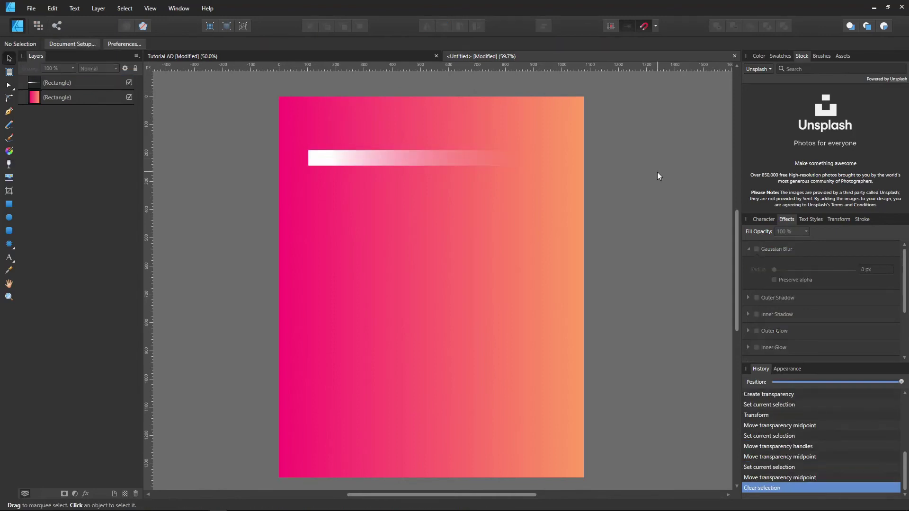
Raise the fading bar slightly and Ctrl-drag staggered copies down the page, then deselect.
click(413, 160)
drag(421, 157, 421, 149)
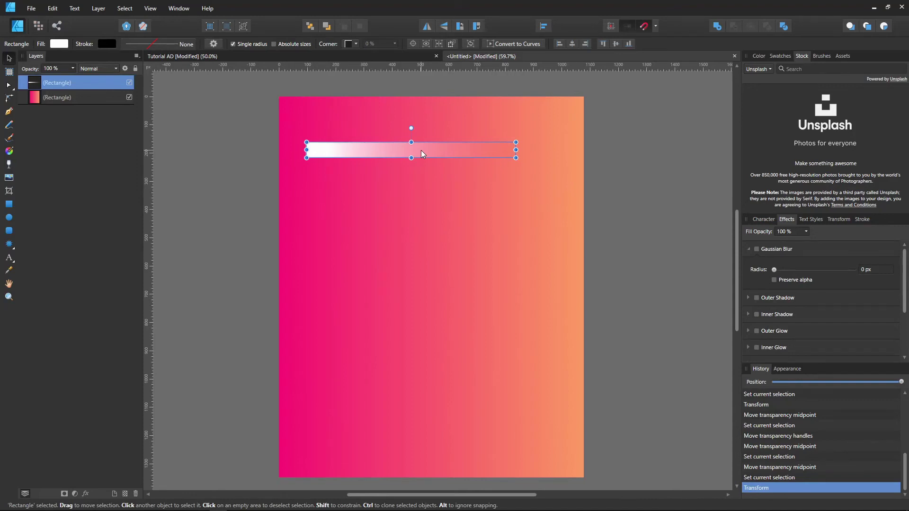
mouse_move(421, 149)
mouse_down()
mouse_move(471, 184)
mouse_move(428, 209)
mouse_up()
mouse_move(428, 209)
mouse_down()
mouse_move(519, 240)
mouse_move(408, 271)
mouse_up()
drag(408, 270, 441, 298)
click(645, 288)
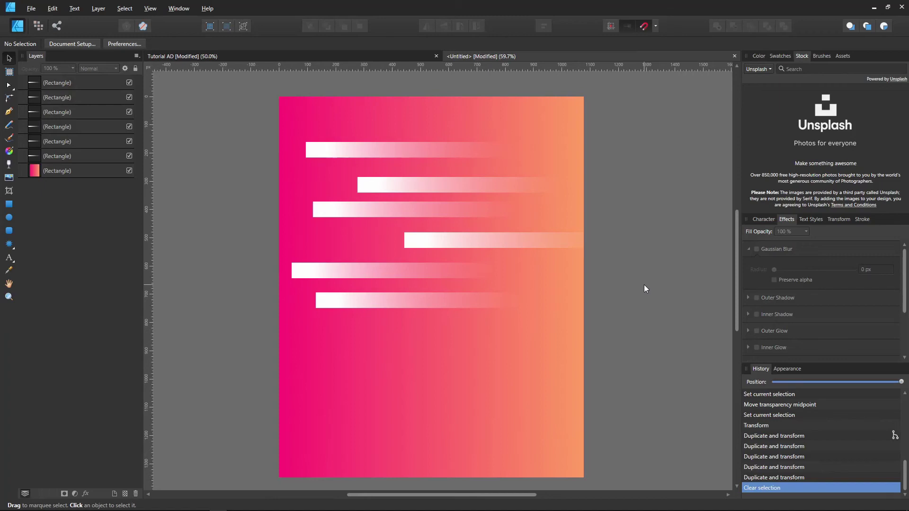
Add artistic text 'TRANSPARANCY' below the bars in the Dashboard font.
key(t)
click(350, 360)
text(TRANSPARANCY)
key(ctrl+a)
click(833, 232)
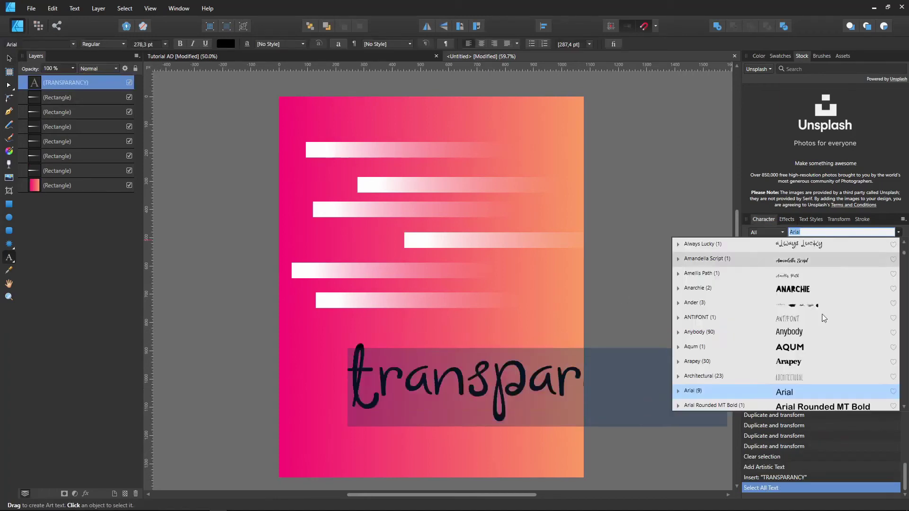
scroll(824, 318, down, 5)
scroll(821, 314, down, 5)
scroll(819, 312, down, 5)
scroll(816, 307, down, 5)
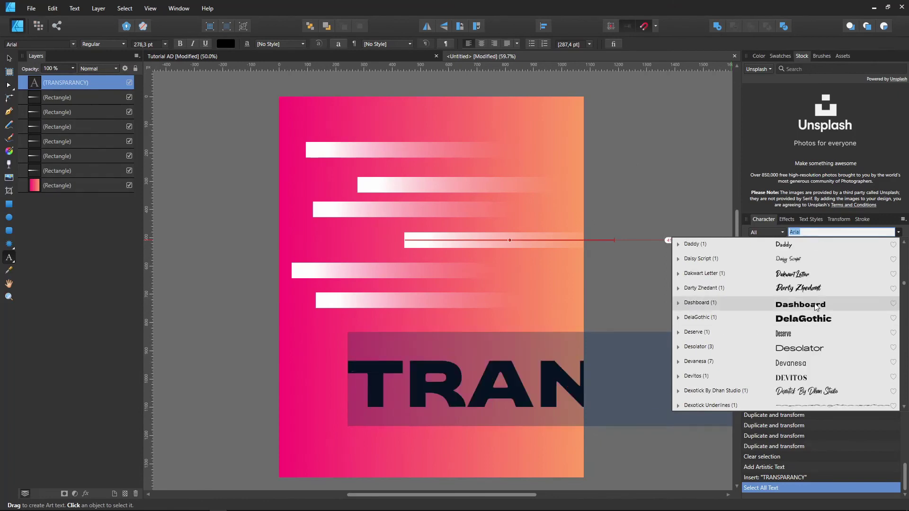
click(815, 308)
key(Escape)
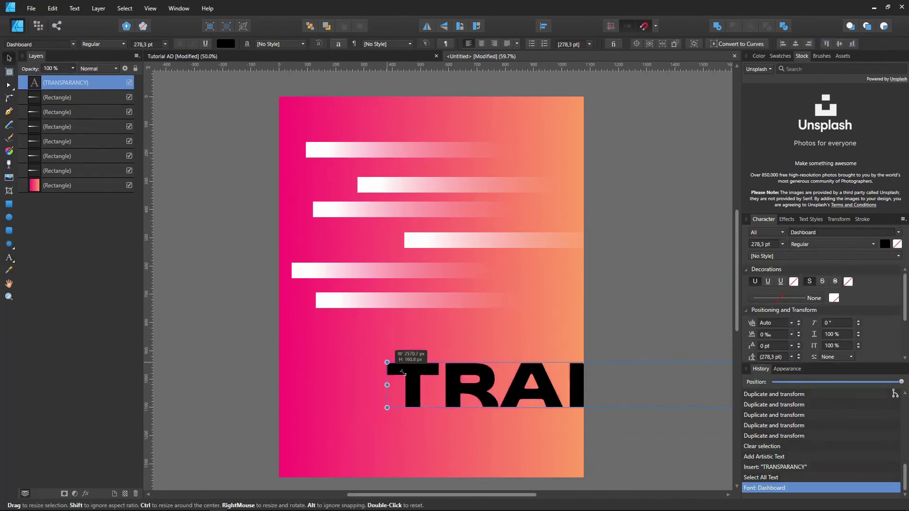
Resize the text, fill it cyan, retype it as 'GOOD', and enlarge it across the page.
drag(402, 373, 527, 404)
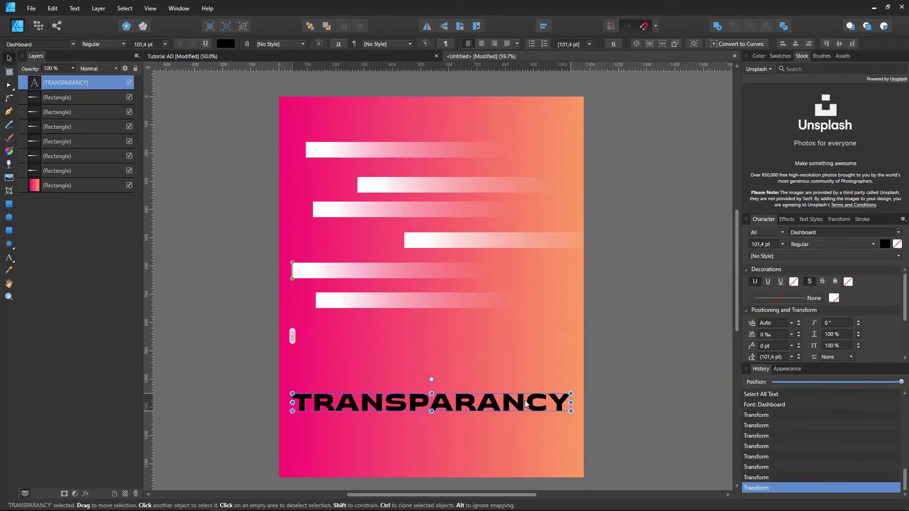
click(885, 244)
click(810, 326)
drag(530, 402, 494, 390)
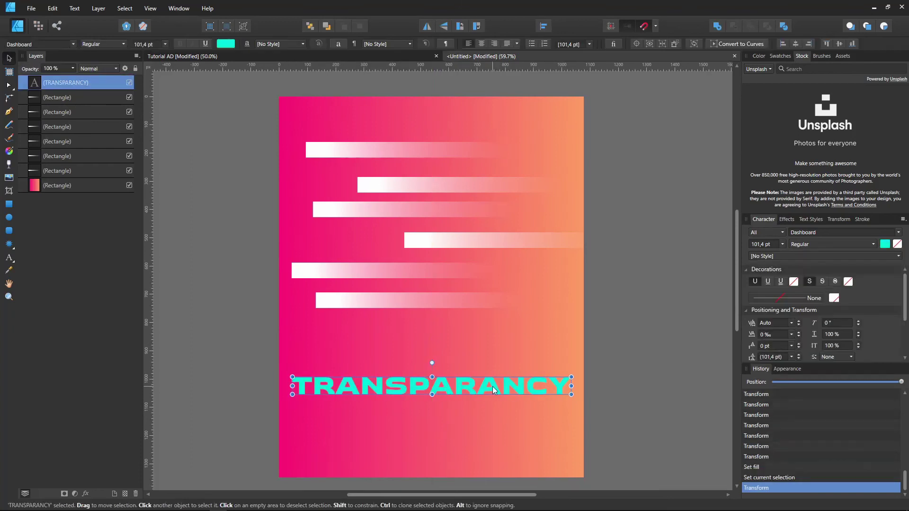
double_click(493, 390)
text(GOOD)
key(Escape)
drag(385, 372, 503, 373)
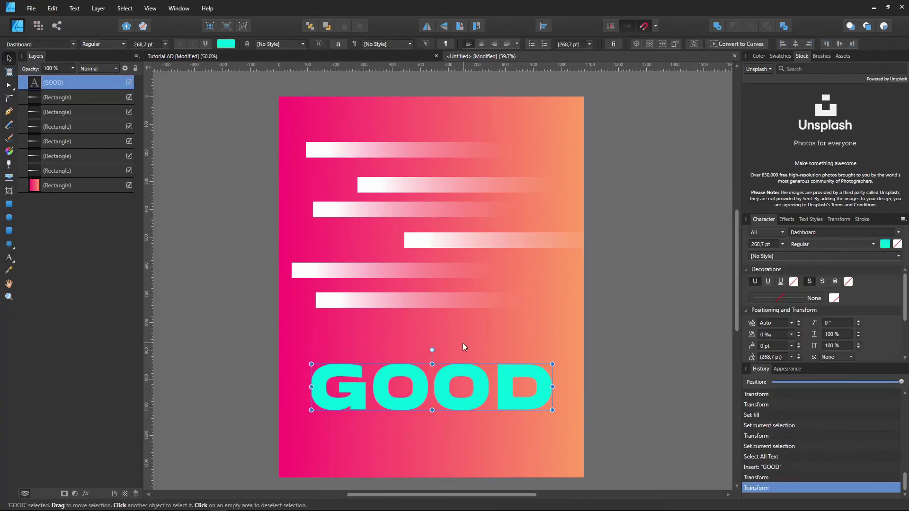
Try top-to-bottom and right-to-left transparency fades on GOOD, undoing the last attempt.
click(8, 164)
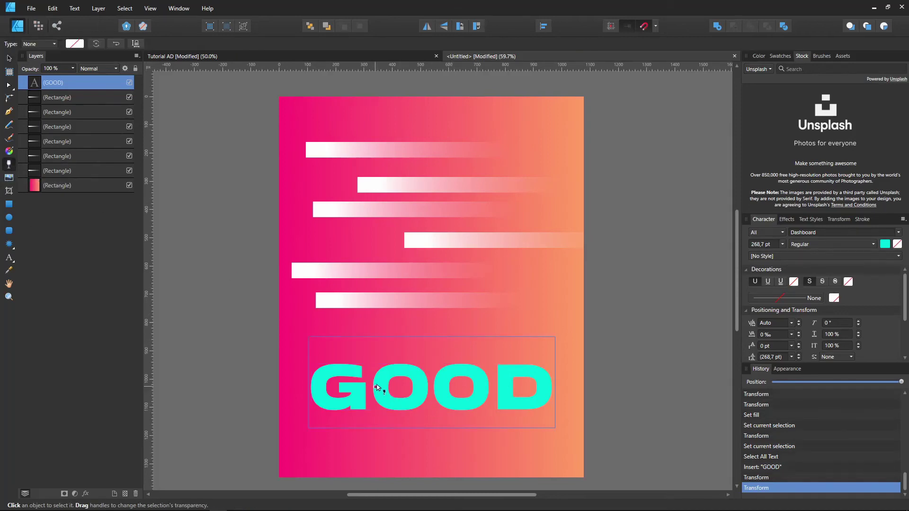
drag(431, 292, 433, 412)
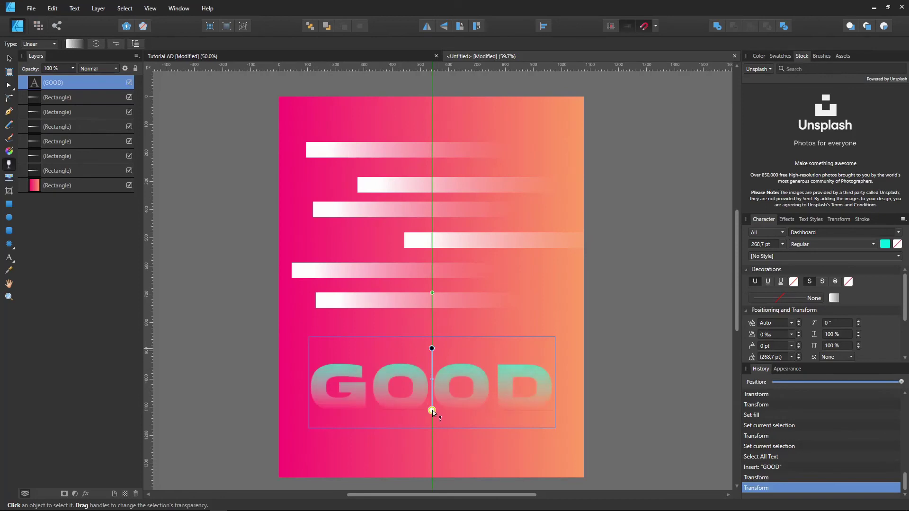
drag(548, 387, 342, 387)
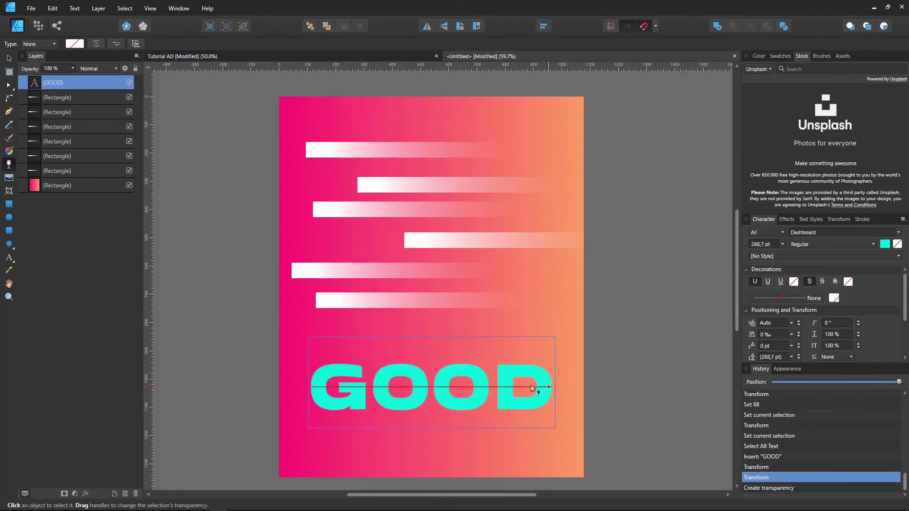
drag(432, 349, 431, 419)
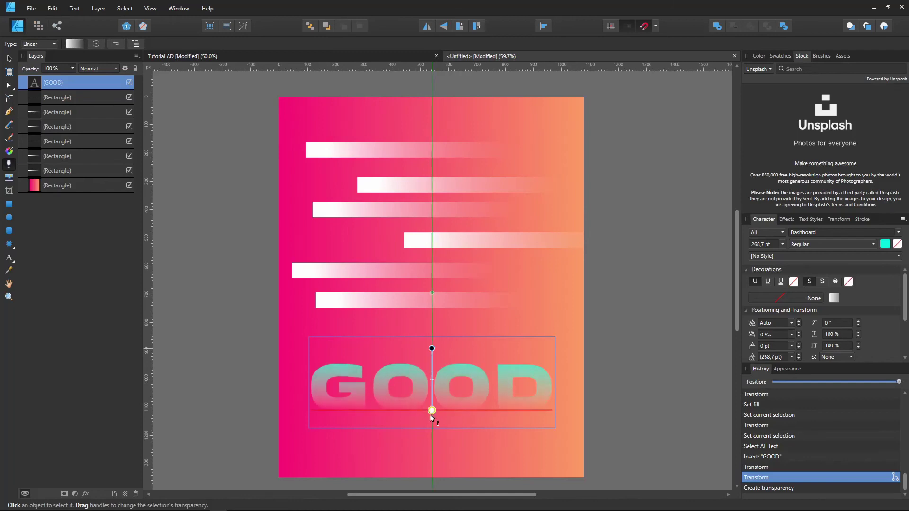
key(ctrl+z)
Fade GOOD left to right so GOO stays opaque and only the D fades, then deselect.
drag(330, 387, 532, 387)
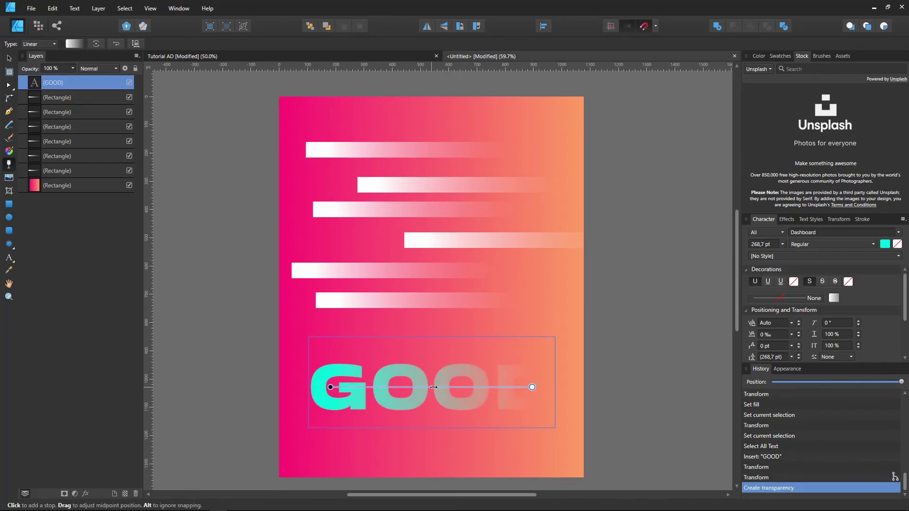
drag(432, 387, 508, 389)
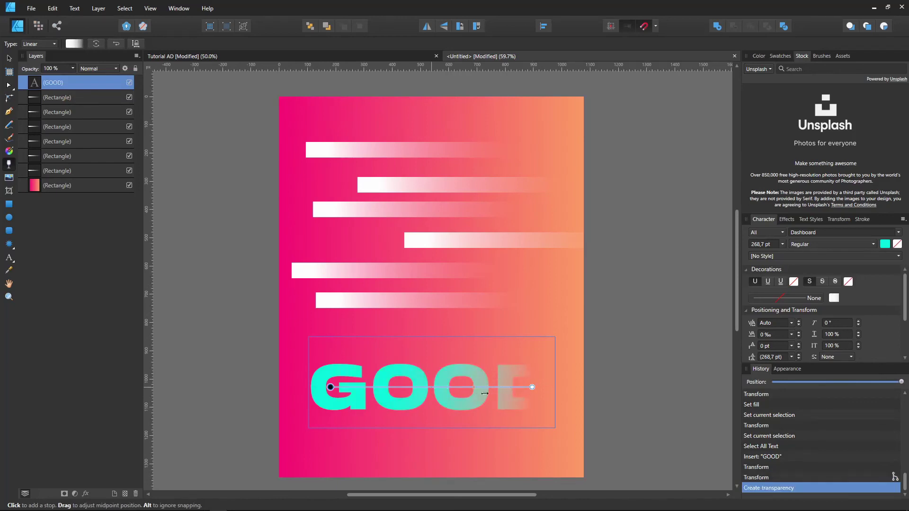
drag(533, 388, 557, 389)
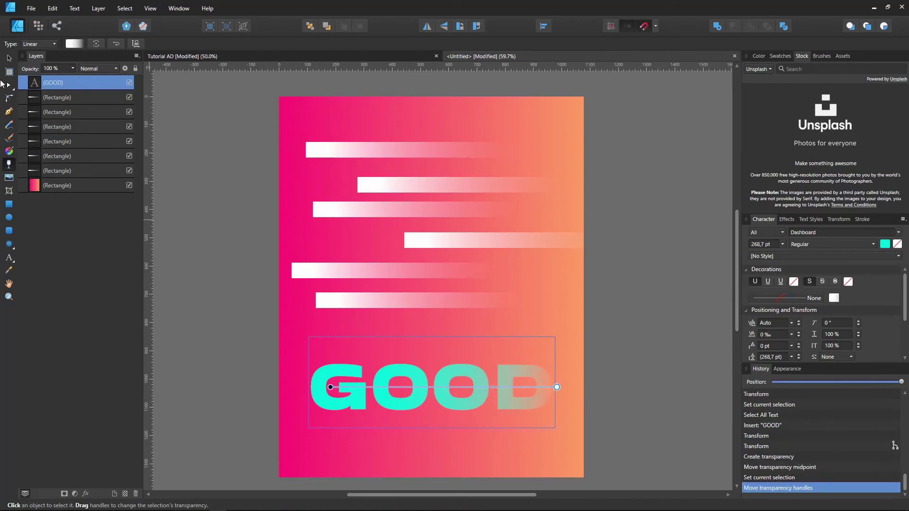
key(v)
click(612, 336)
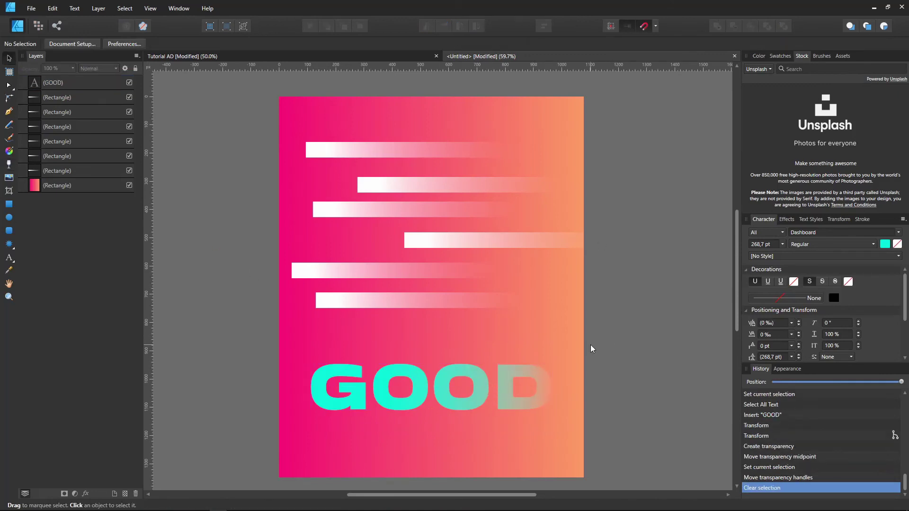